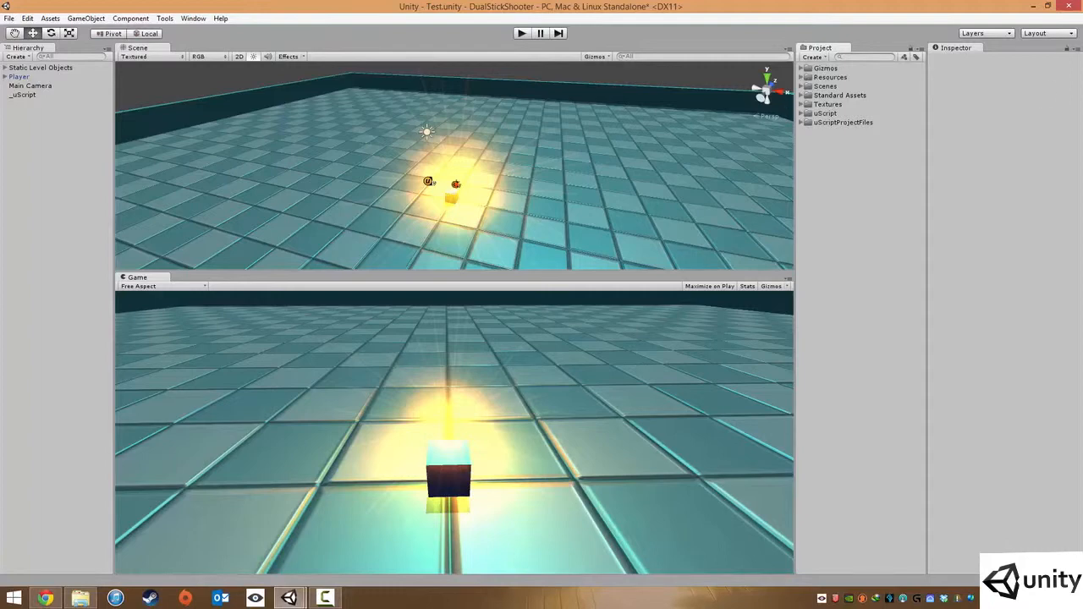
Open the 5.1 Audio Files folder in File Explorer, fit the Name column to the full file names, and return to Unity
key(alt+Tab)
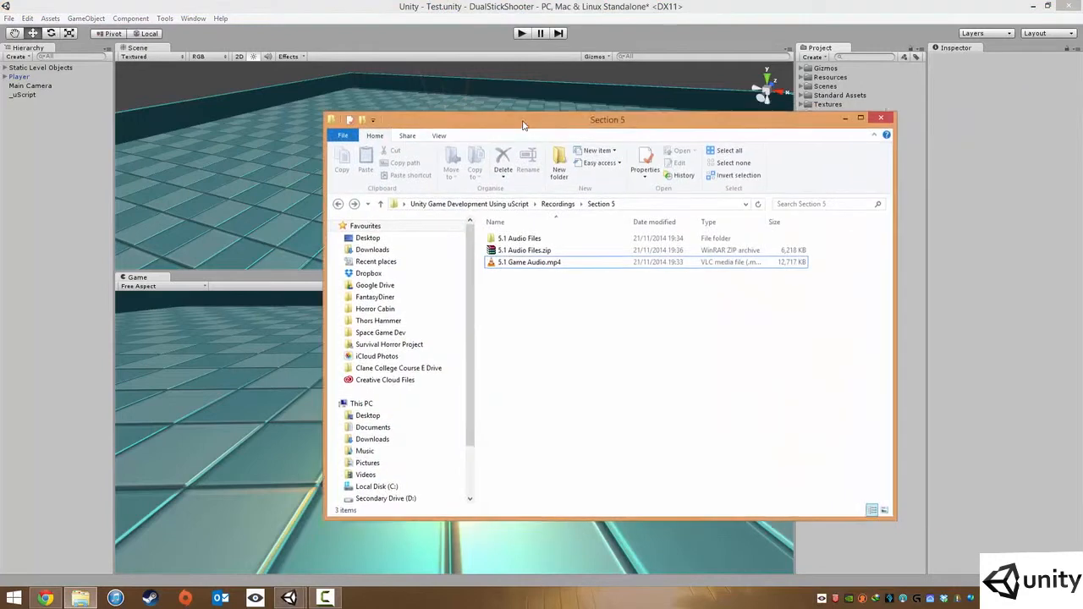
click(567, 256)
double_click(581, 239)
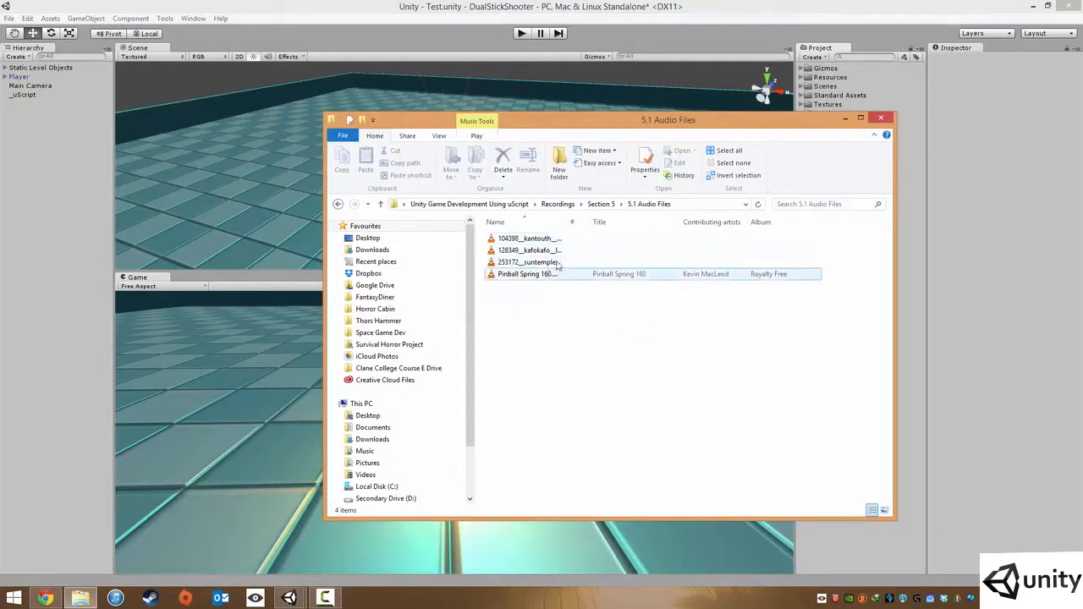
double_click(569, 221)
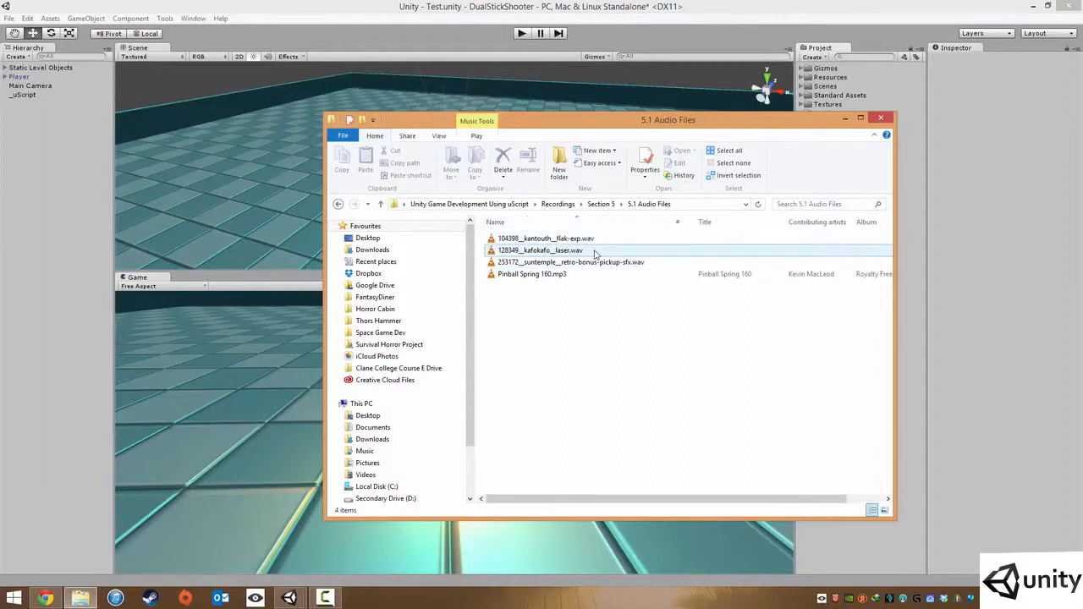
drag(591, 122, 736, 318)
click(671, 6)
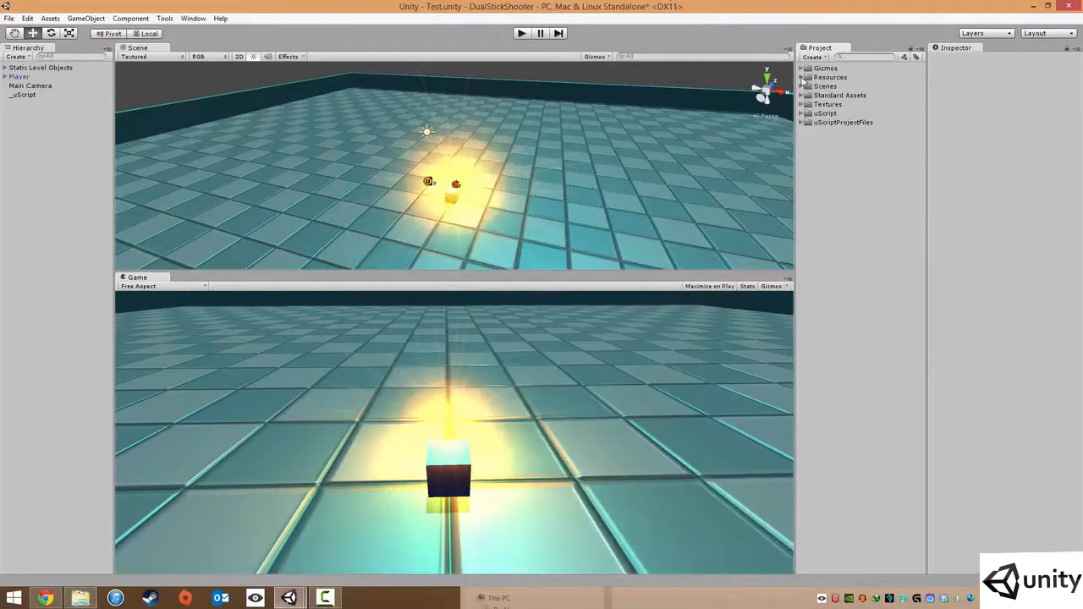
Create a new folder named Audio inside the project's Resources folder
click(803, 78)
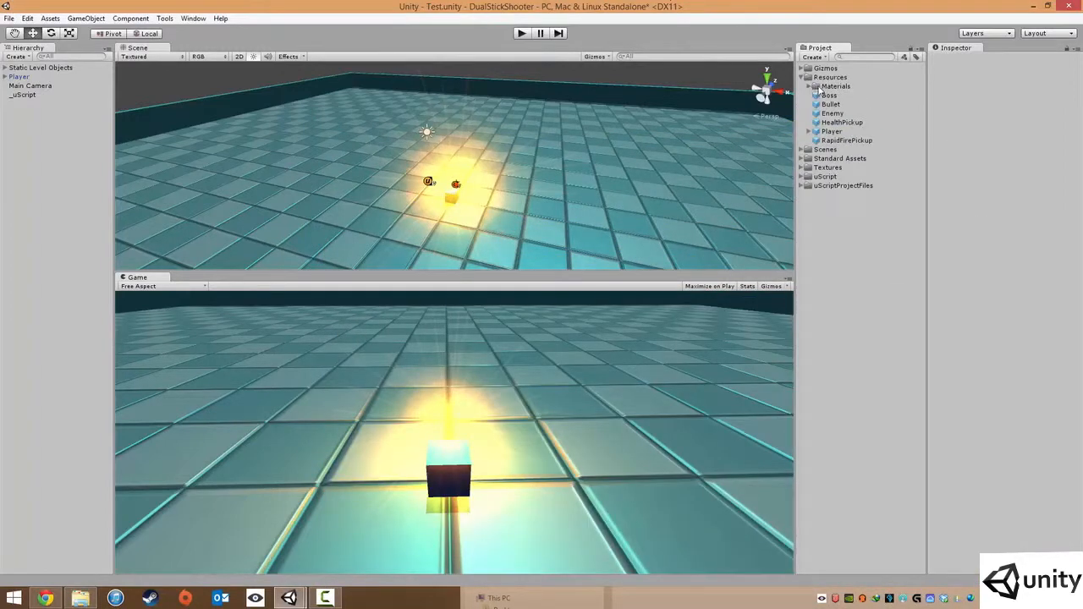
click(827, 78)
right_click(828, 78)
mouse_move(861, 84)
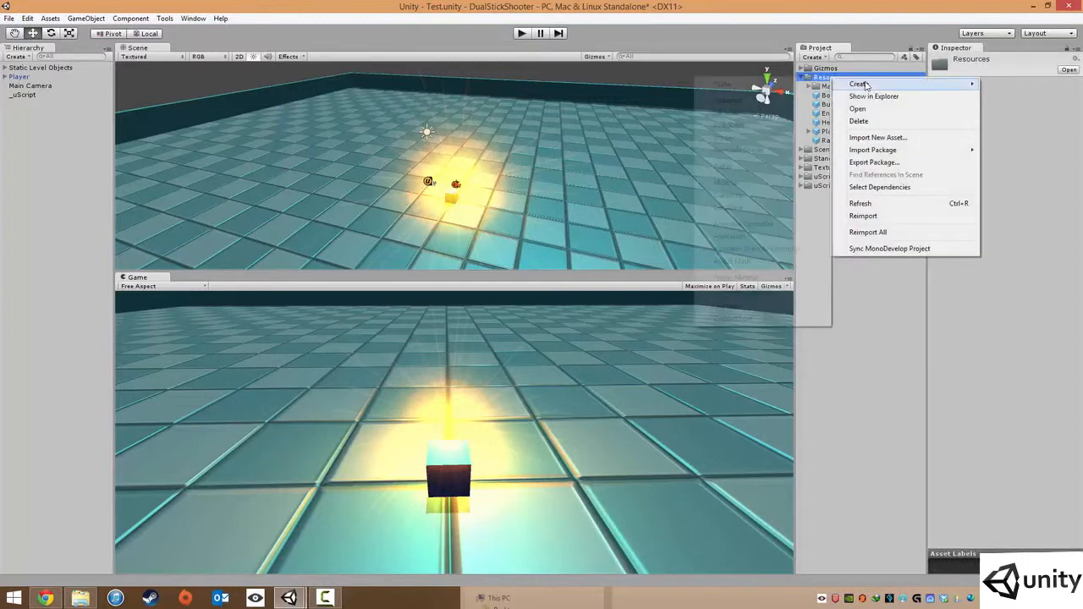
click(769, 87)
text(Audio)
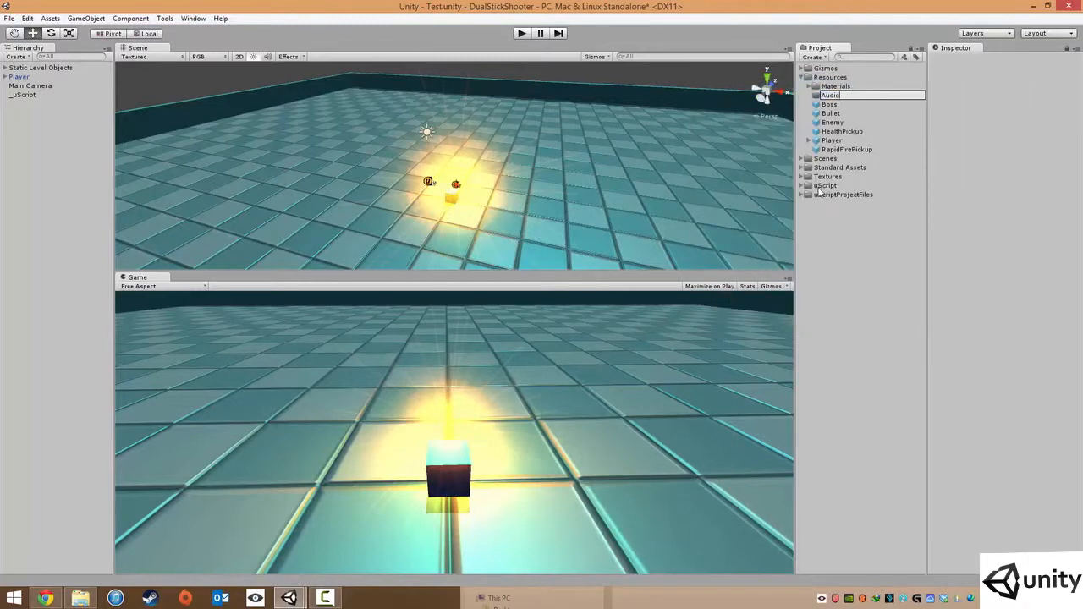
key(Return)
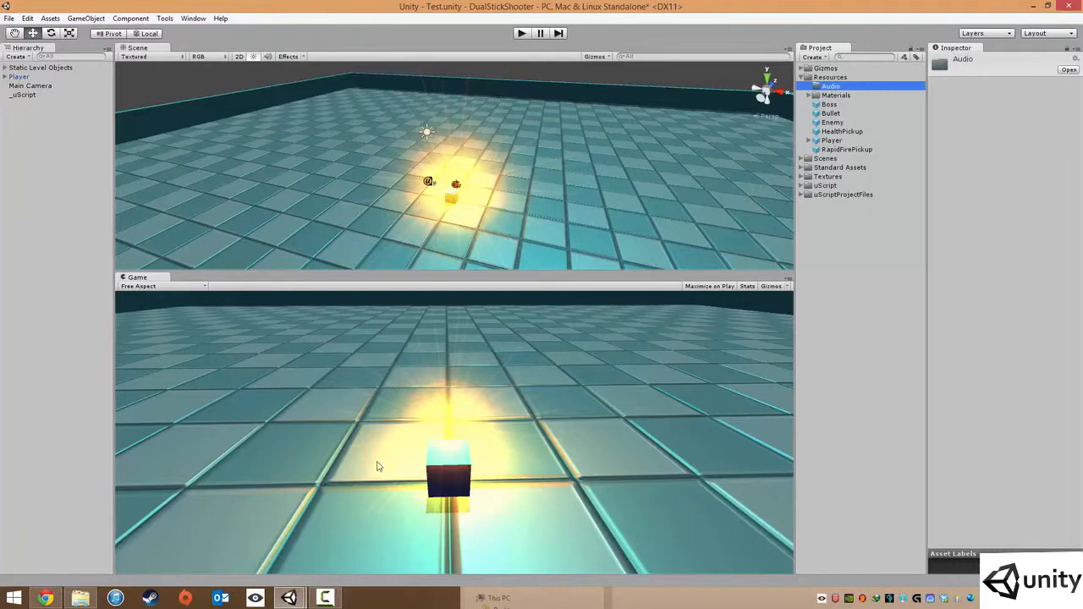
Import all four sound files from the 5.1 Audio Files folder into Resources/Audio and expand that folder
click(81, 599)
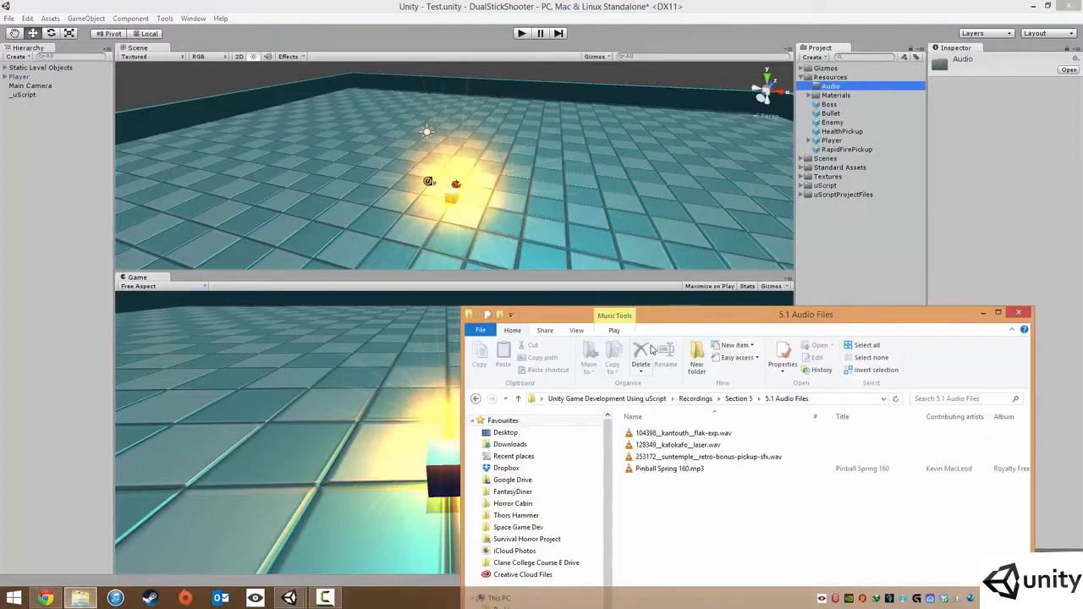
drag(692, 323, 376, 100)
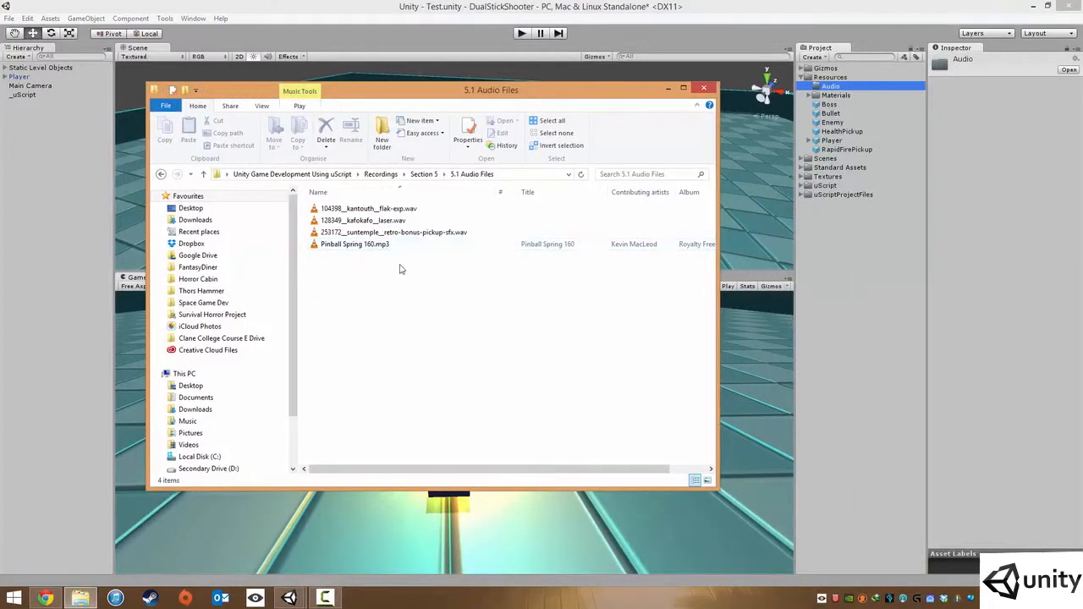
drag(410, 271, 337, 203)
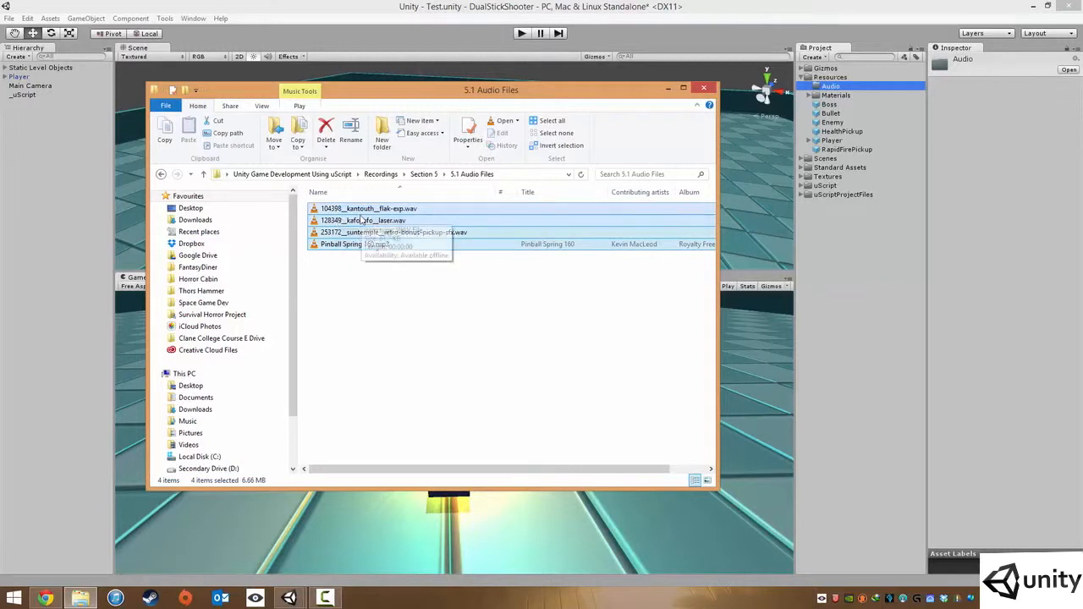
drag(385, 243, 829, 91)
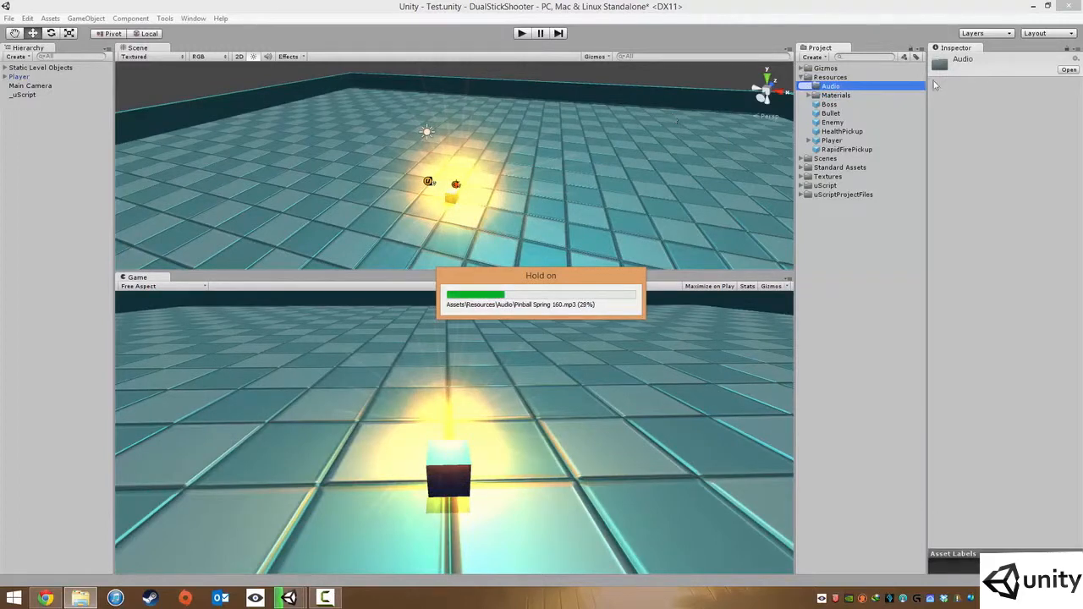
click(811, 86)
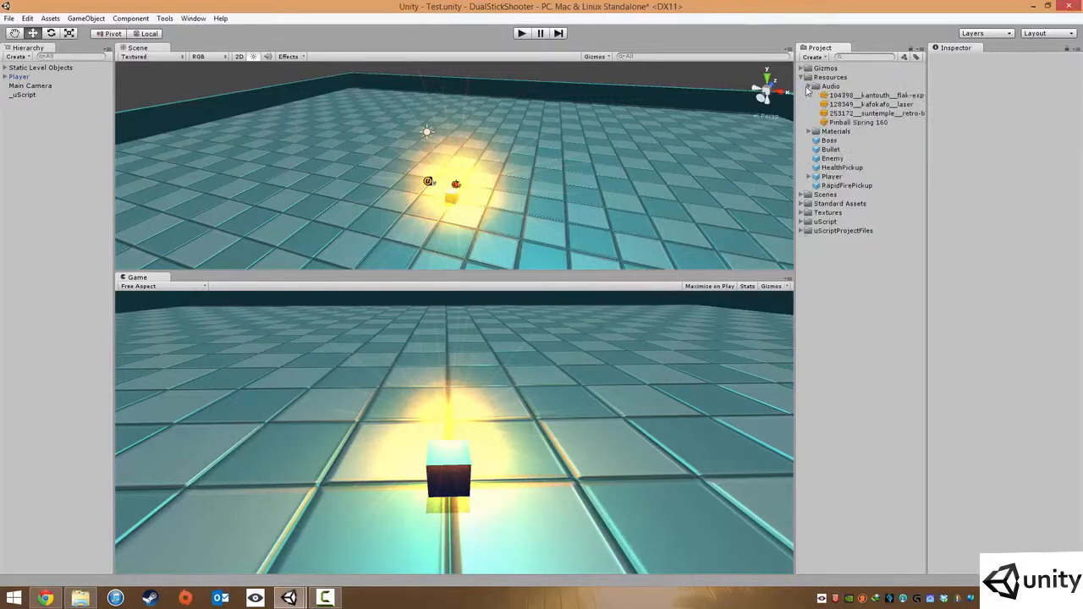
Disable 3D Sound in the import settings of the Pinball Spring 160 clip and apply the change
click(858, 124)
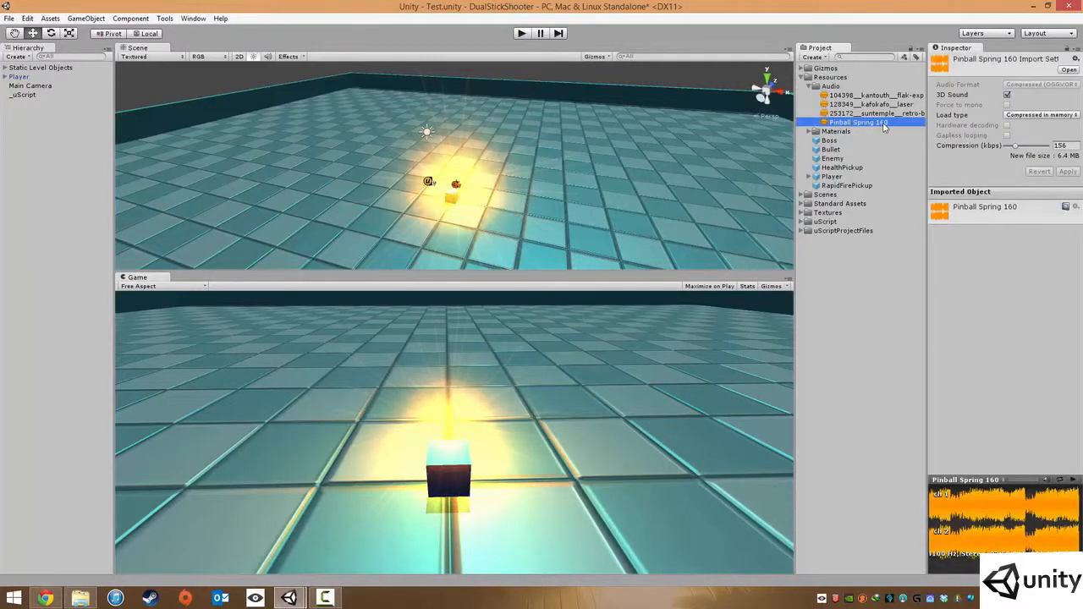
click(1007, 97)
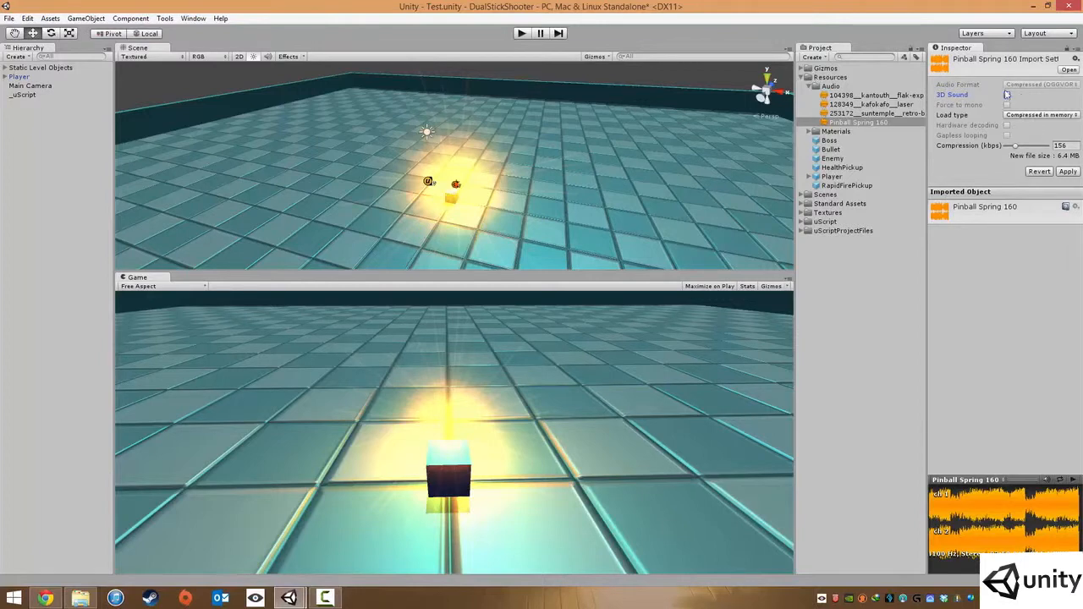
click(1071, 172)
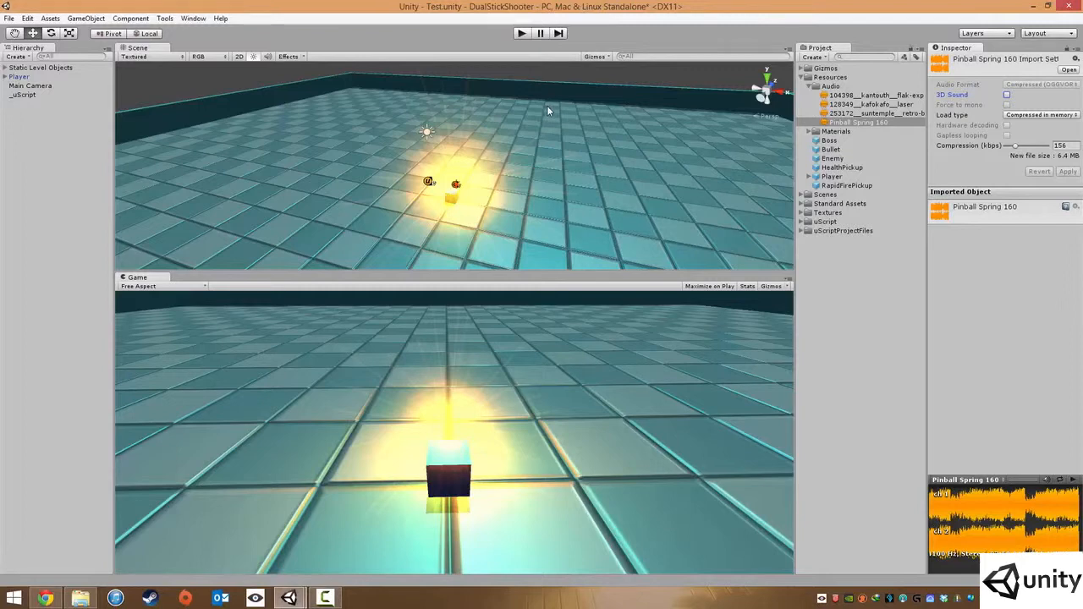
Add an Audio Source component to the Main Camera
click(31, 86)
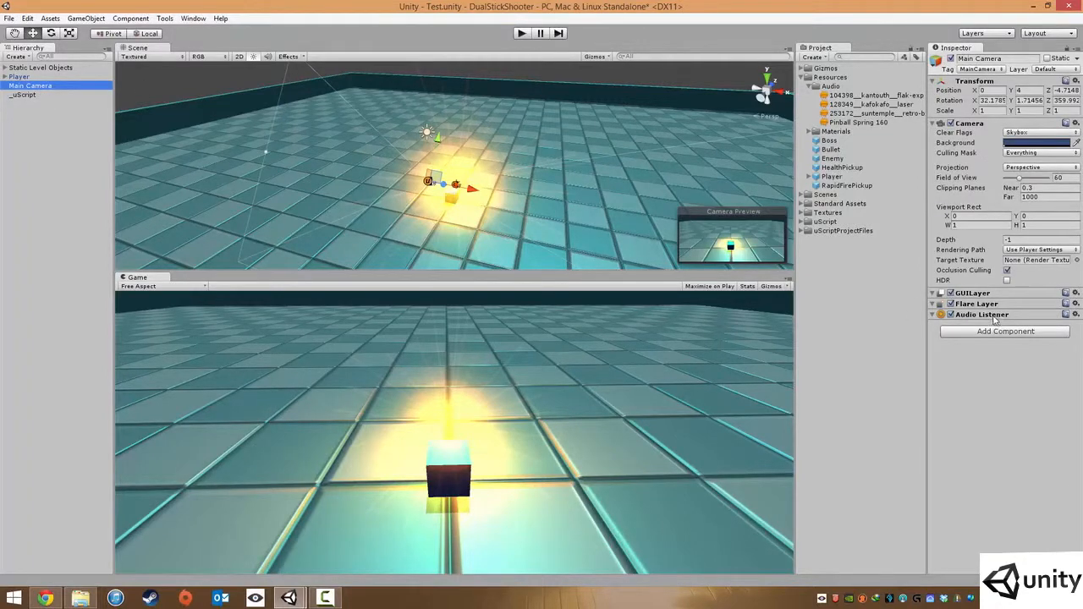
click(932, 315)
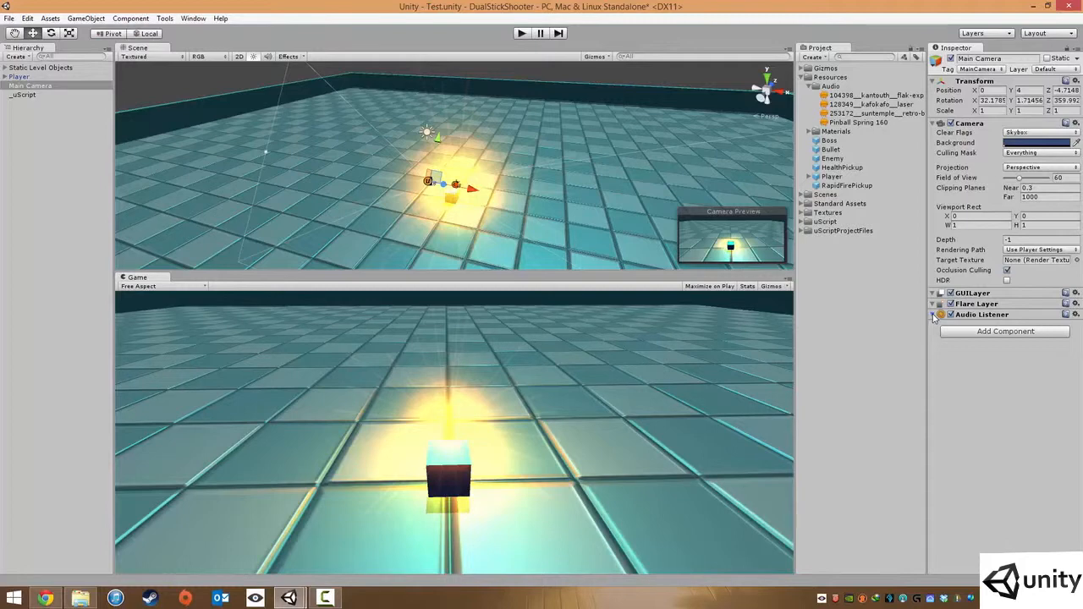
click(934, 316)
click(997, 331)
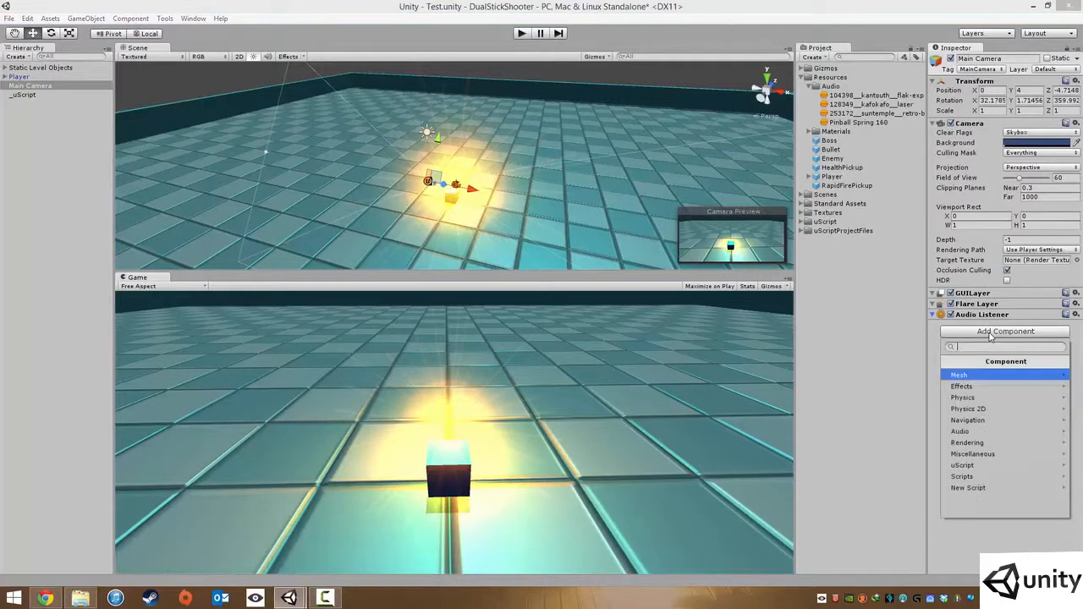
click(999, 432)
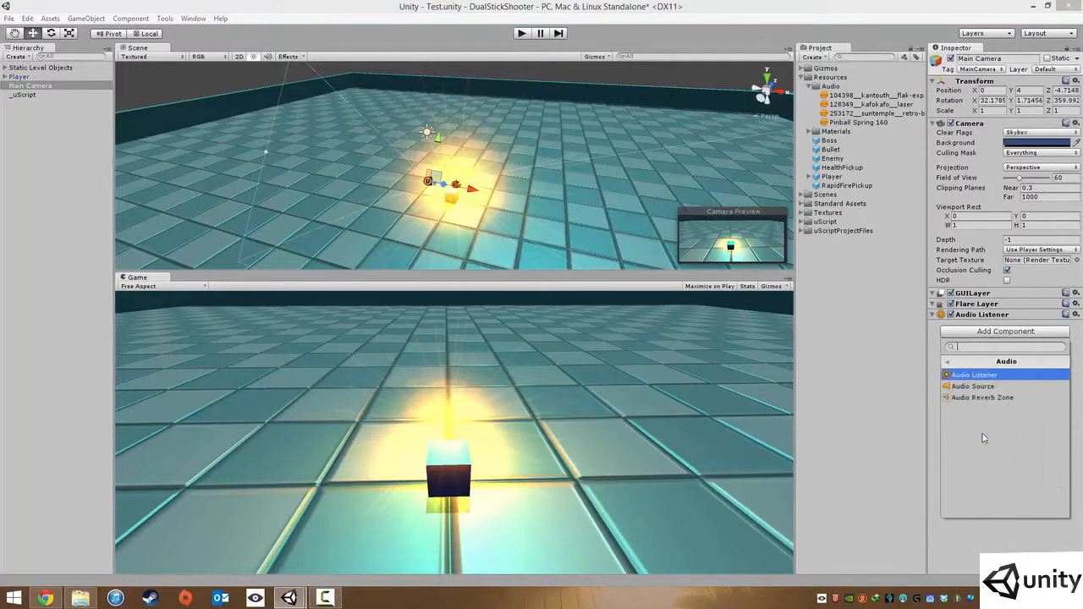
click(993, 389)
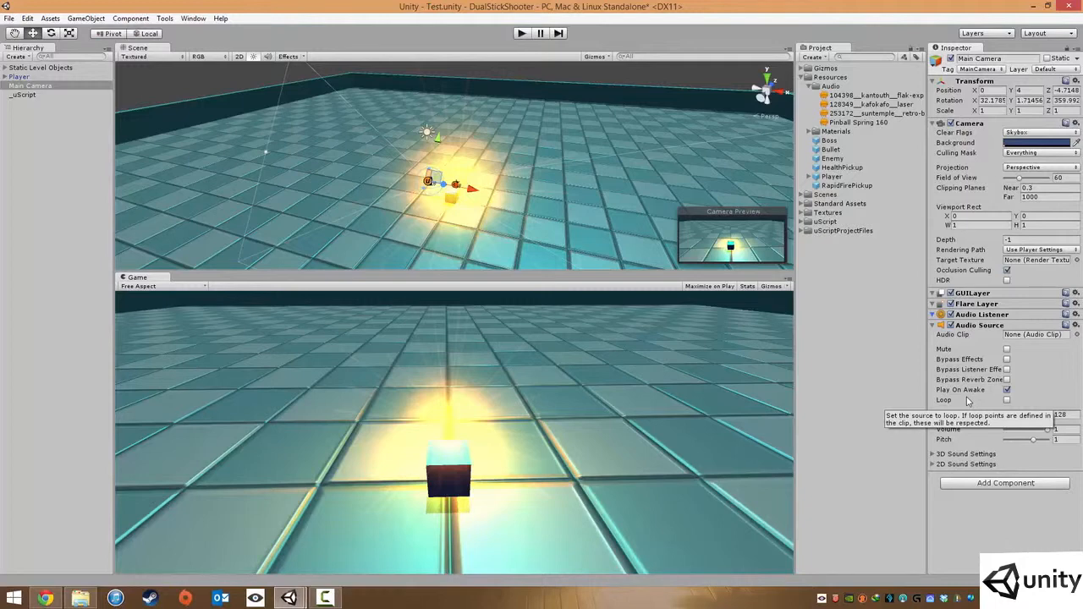
Assign Pinball Spring 160 as the audio clip of the Main Camera's Audio Source
click(1077, 335)
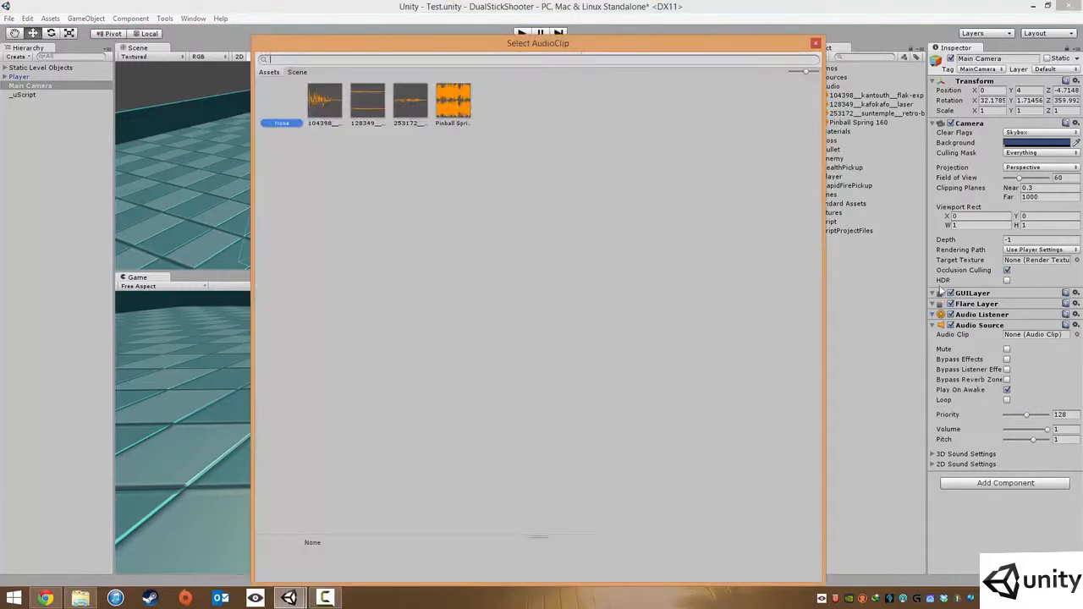
click(461, 110)
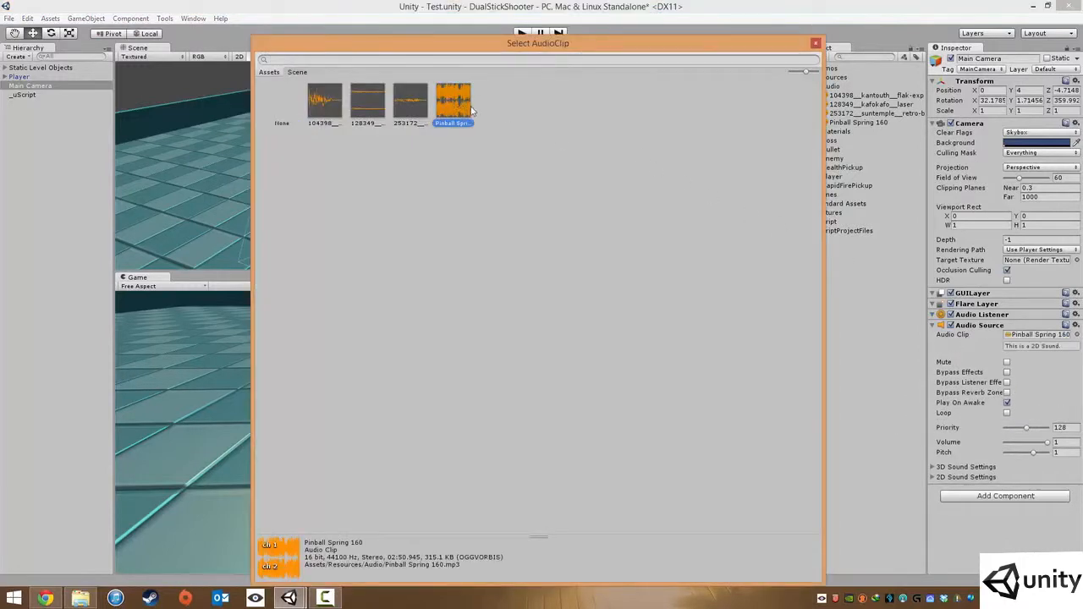
double_click(461, 108)
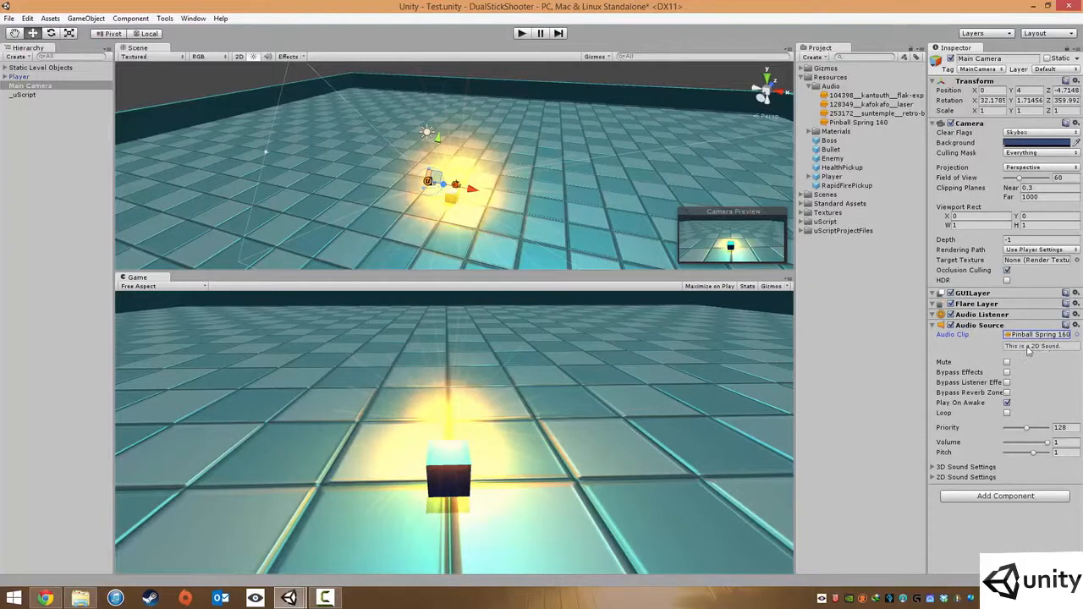
Enable Loop on the Main Camera's Audio Source and set its volume to 0.4
click(1007, 413)
drag(1050, 449, 1023, 447)
click(1064, 442)
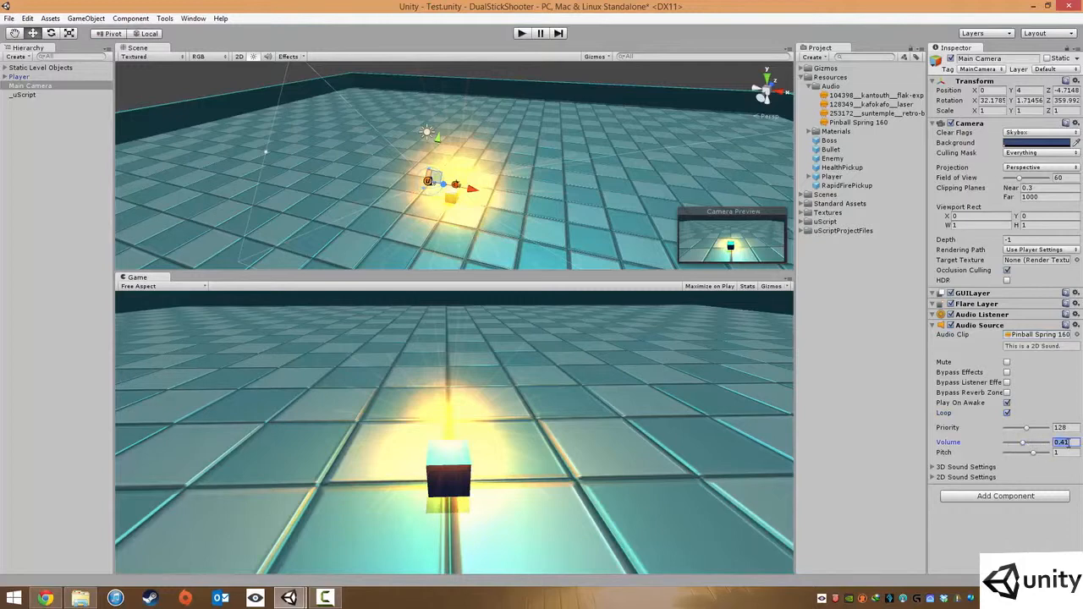
text(0.4)
Run the game briefly to hear the background music, stop it, and adjust the system volume slightly
click(522, 33)
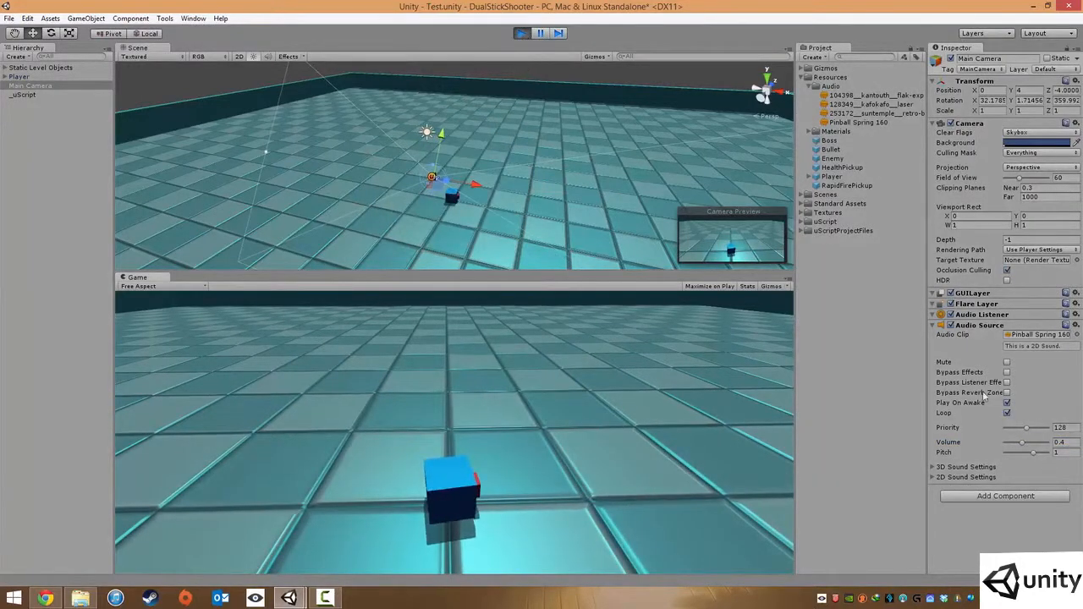
click(522, 33)
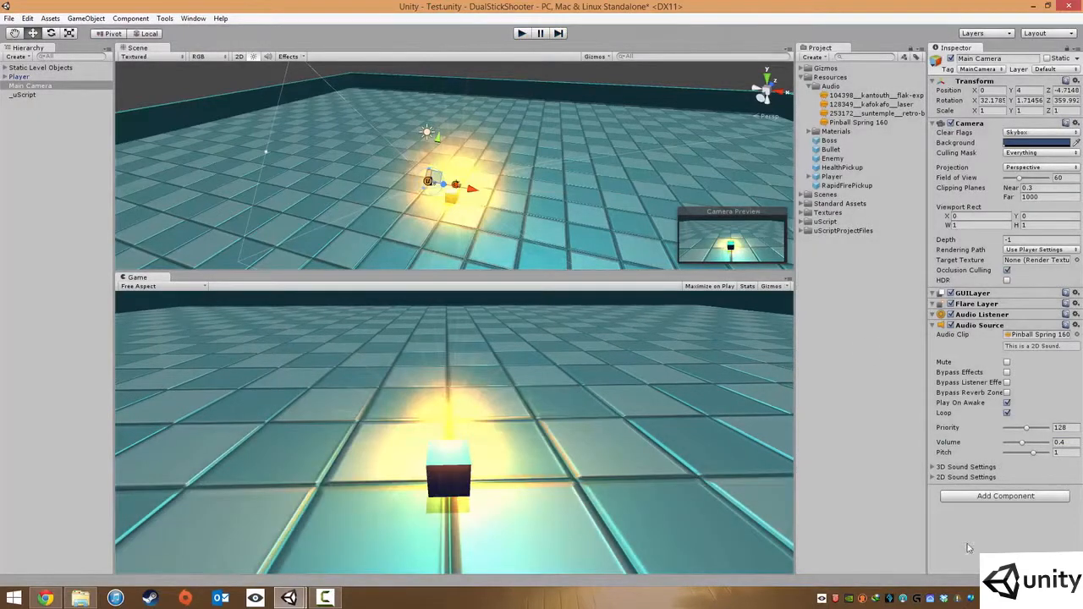
click(970, 598)
drag(1045, 492, 1046, 499)
click(679, 10)
Set the Audio Source volume to 0.2 and run the game, moving and shooting with the player to test the music
click(1060, 443)
text(0.2)
click(522, 33)
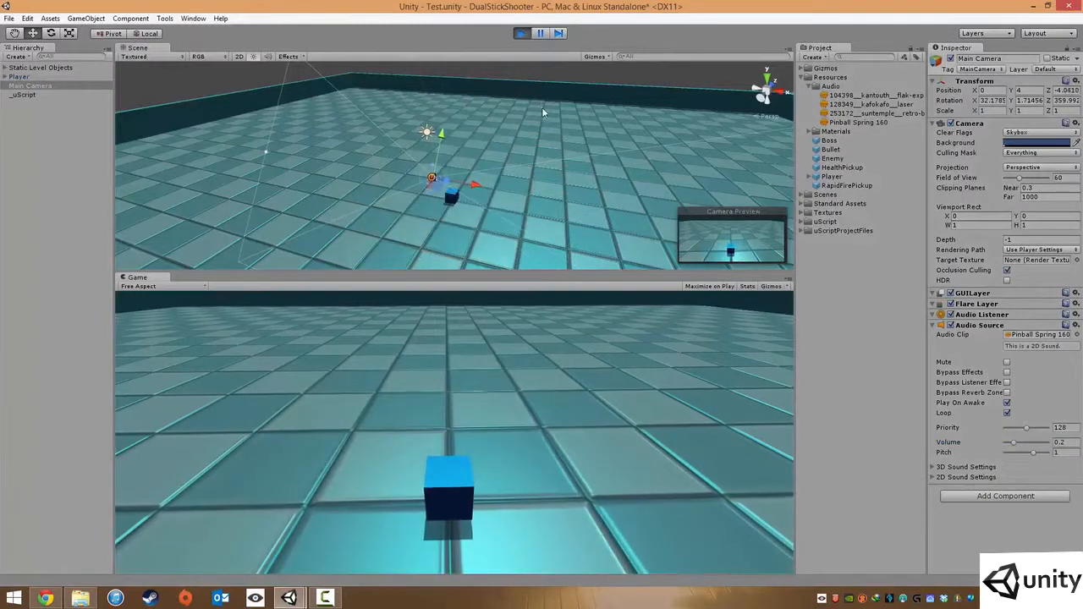
click(708, 457)
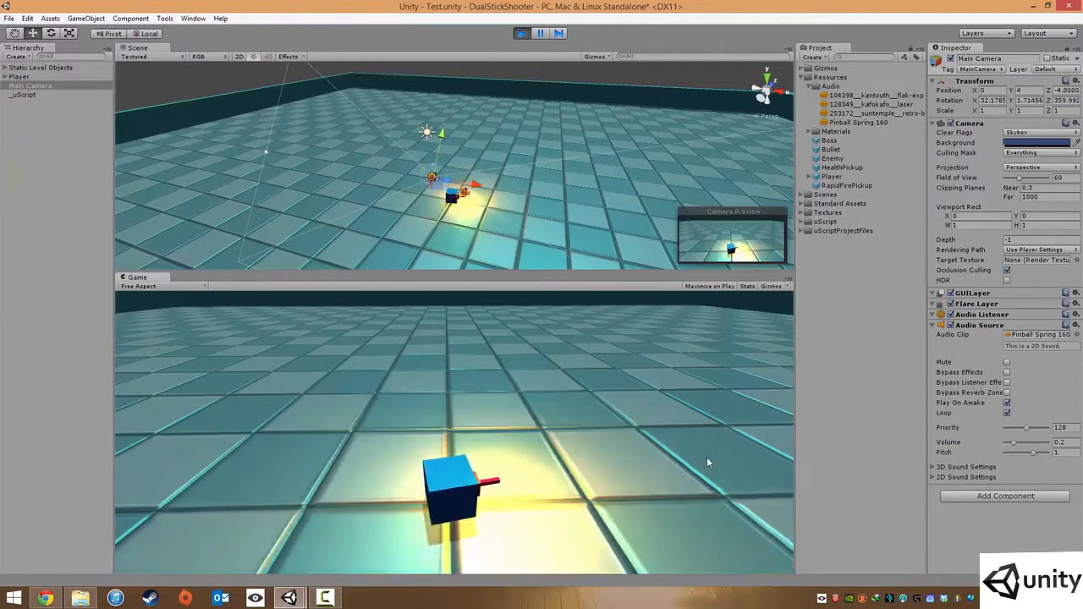
key(d)
click(707, 456)
key(w)
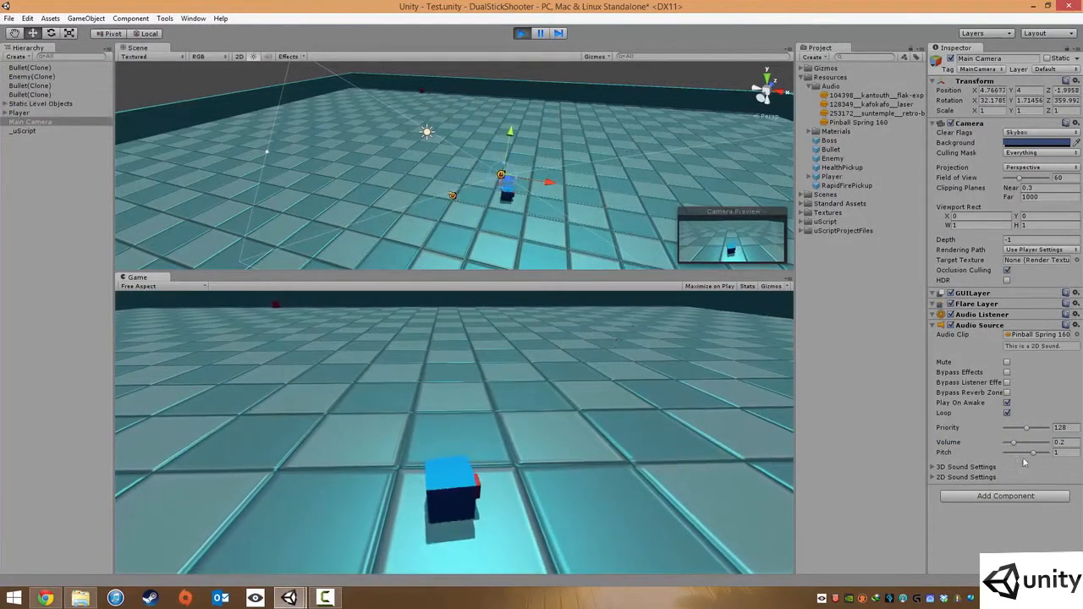
Try different Audio Source pitches while the game runs, ending at 0.36, and keep moving and shooting at enemies
drag(1033, 453, 1042, 457)
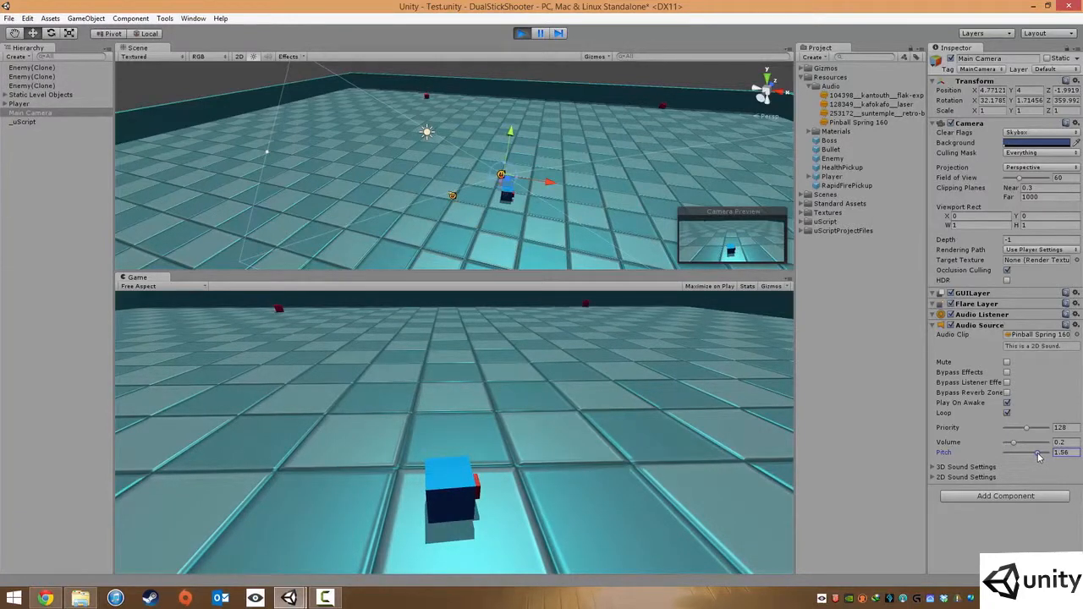
drag(1039, 457, 1028, 457)
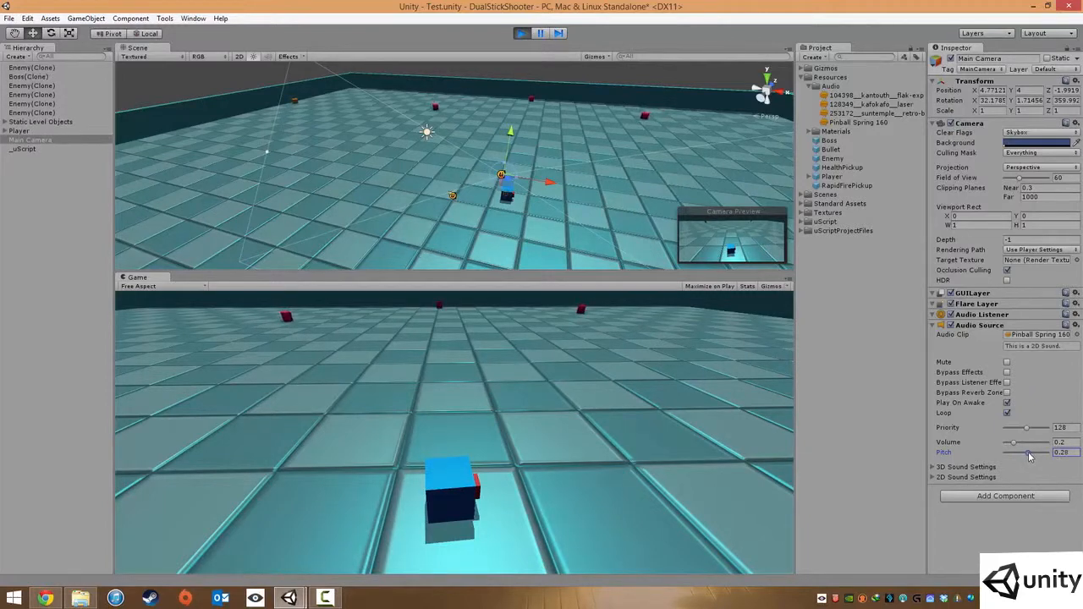
drag(1028, 455, 1030, 456)
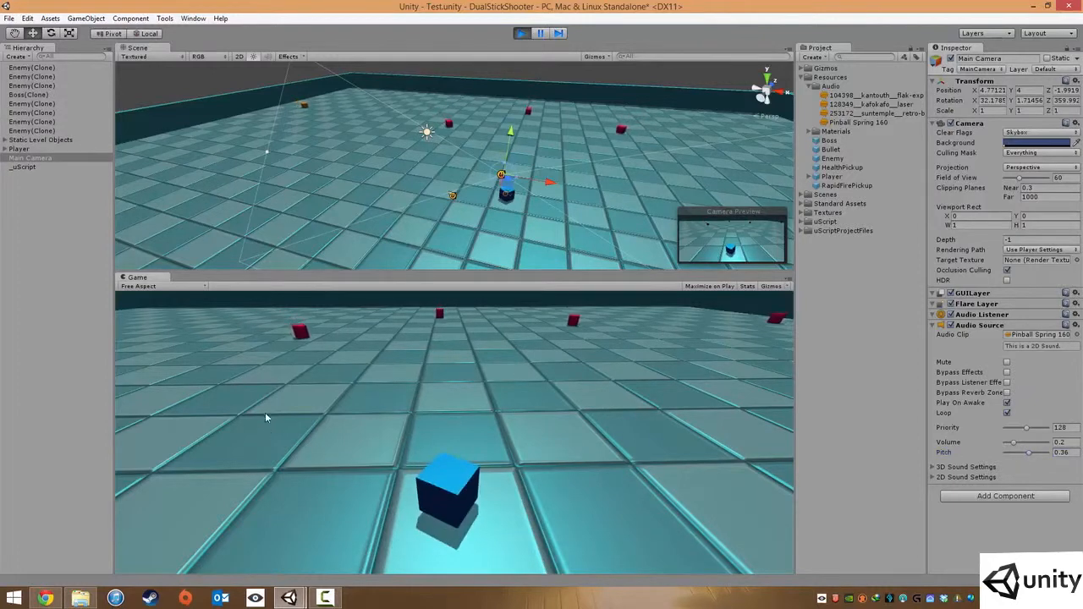
key(w)
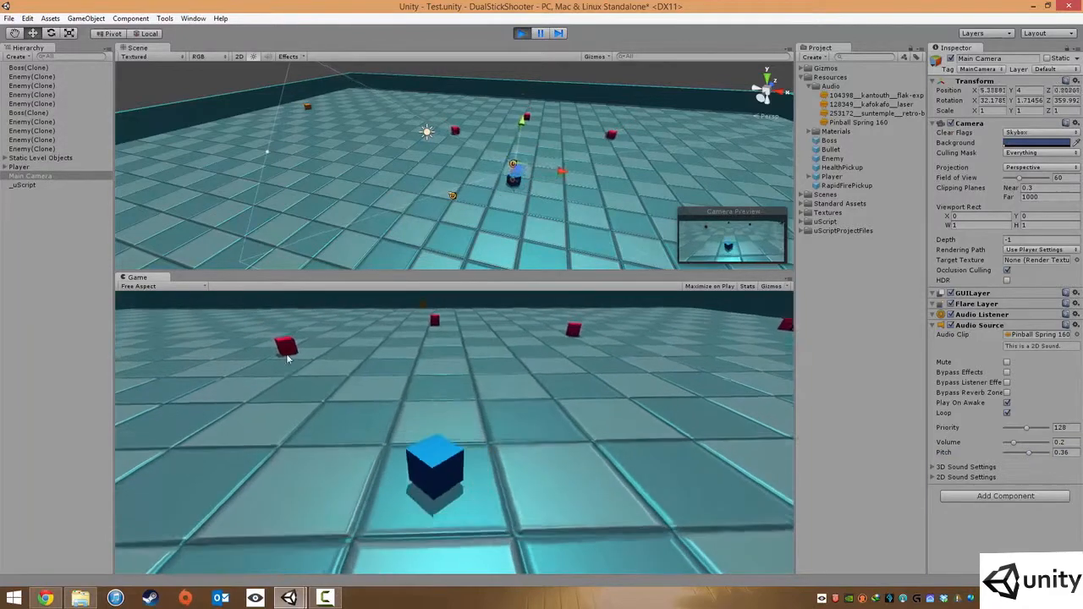
click(291, 352)
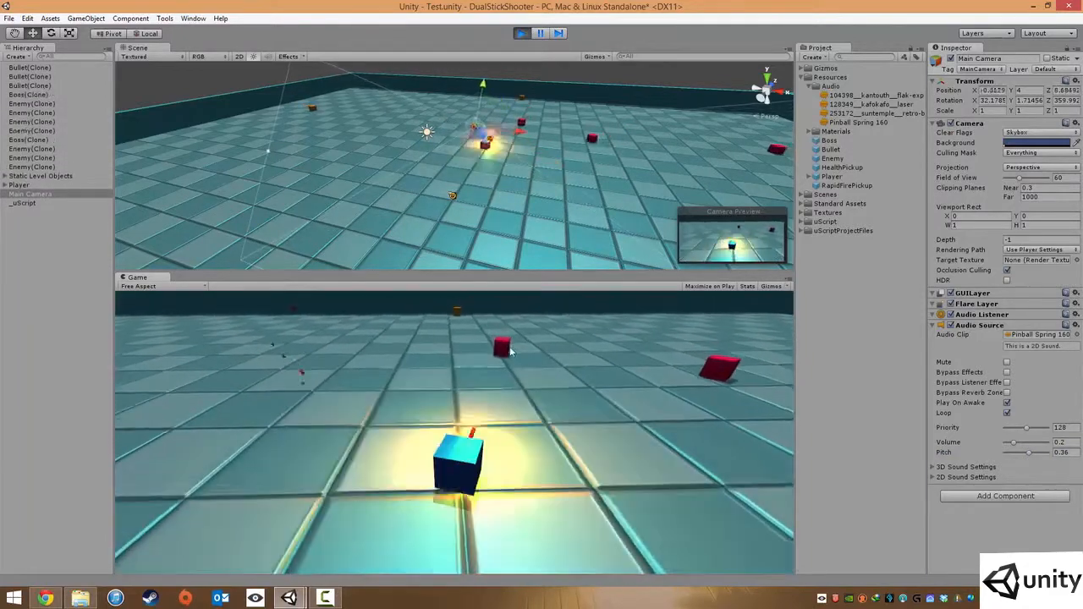
Move the player around the arena and shoot at enemies to test the music at the current pitch
click(760, 447)
key(w)
key(d)
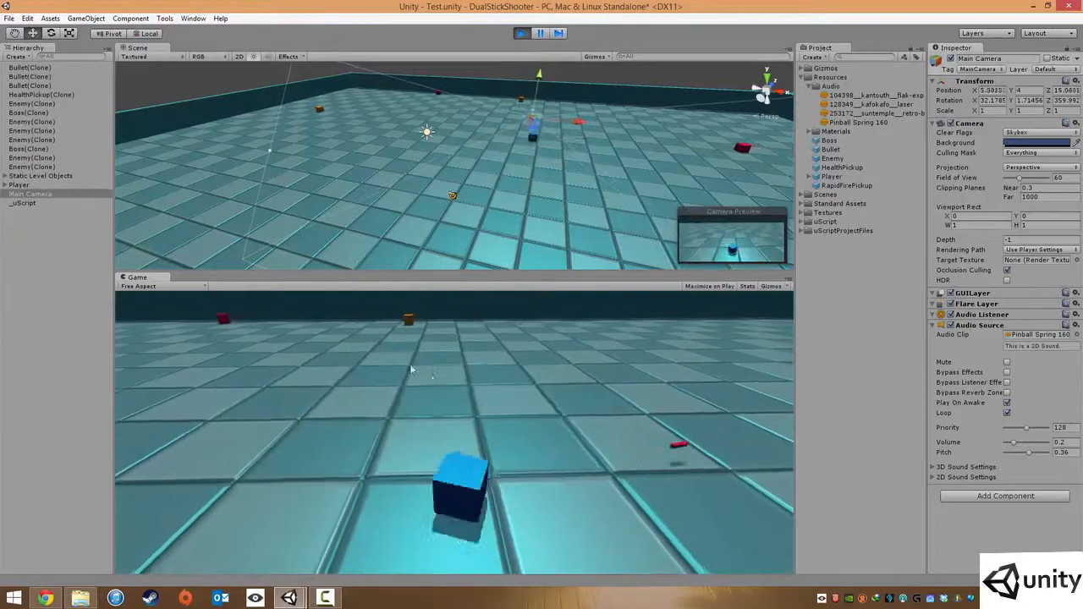
key(w)
key(a)
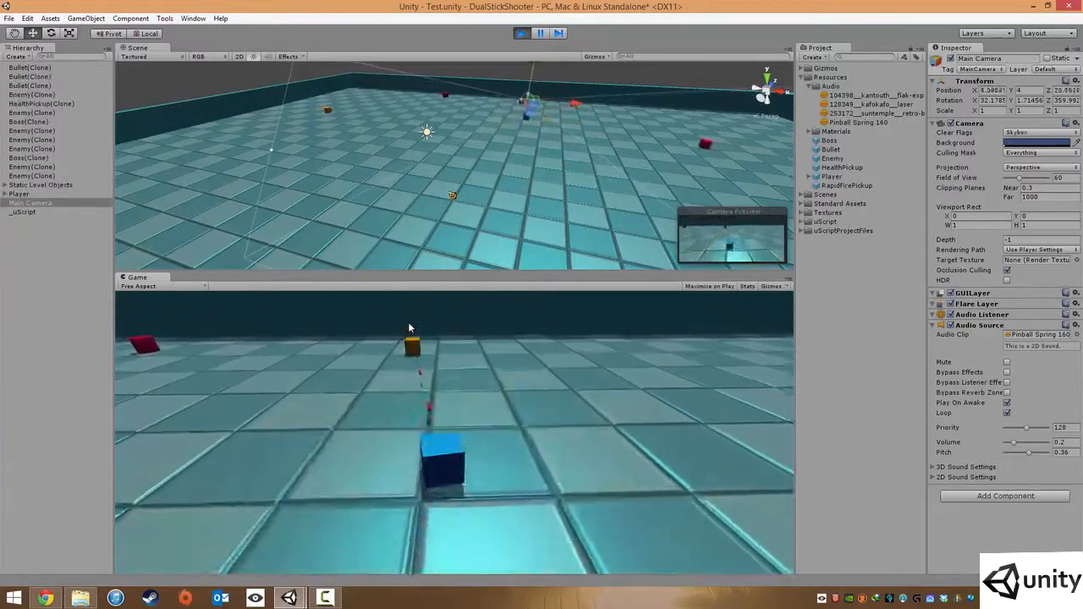
key(s)
key(a)
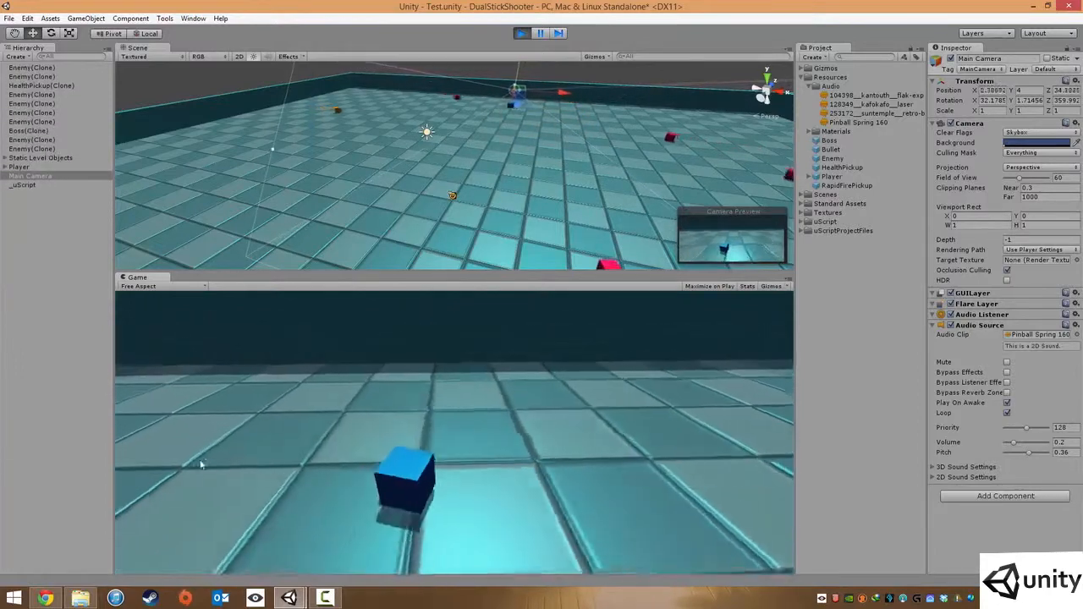
key(a)
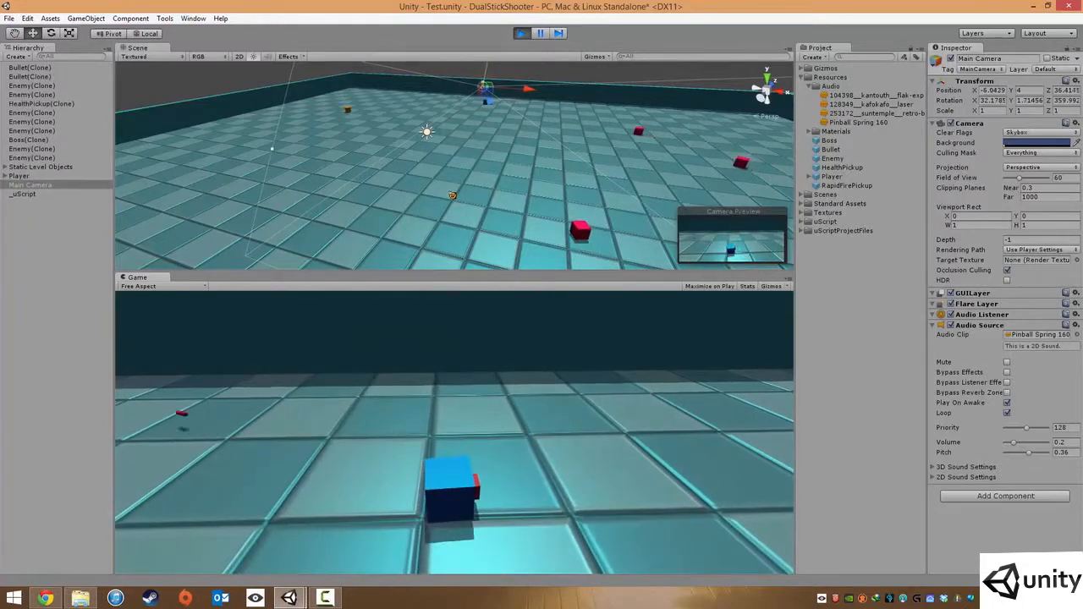
Try an Audio Source pitch of 0.6 while the game runs, move the player briefly, and stop the game
click(1031, 454)
drag(1031, 457, 1033, 457)
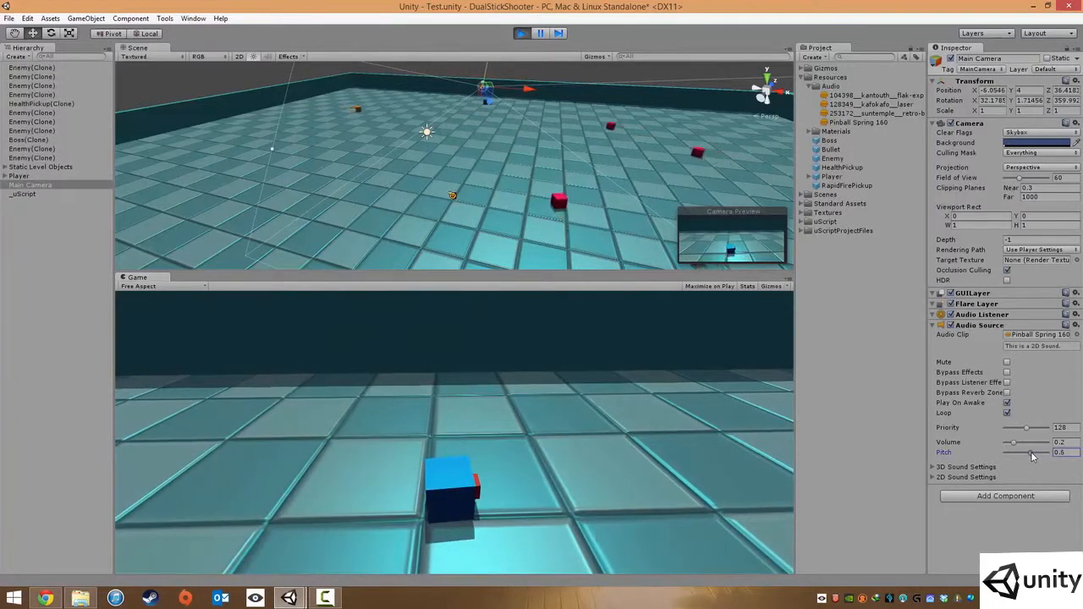
key(d)
key(d)
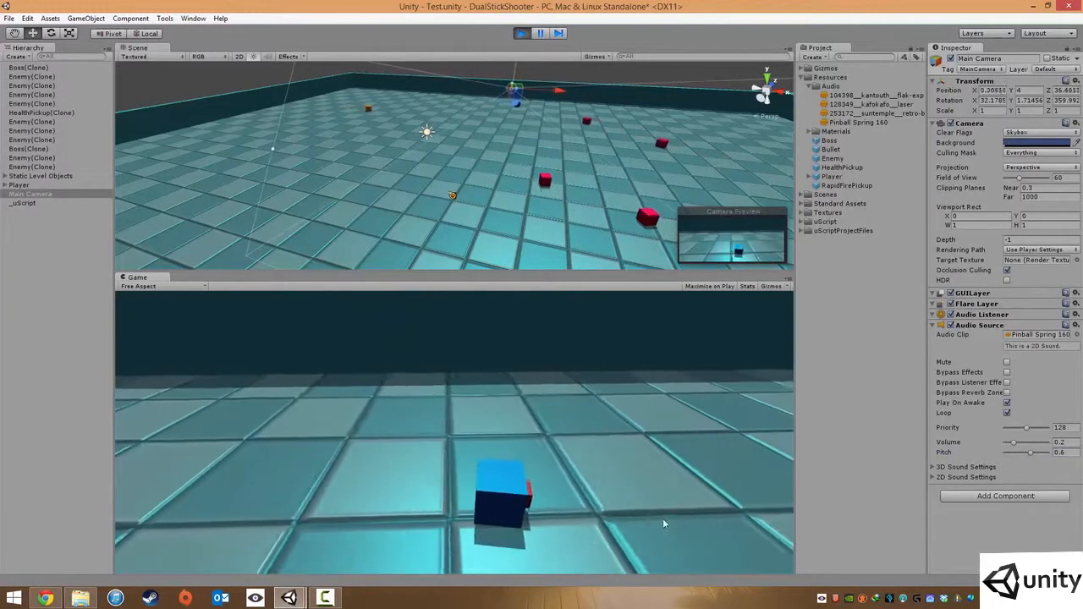
click(521, 33)
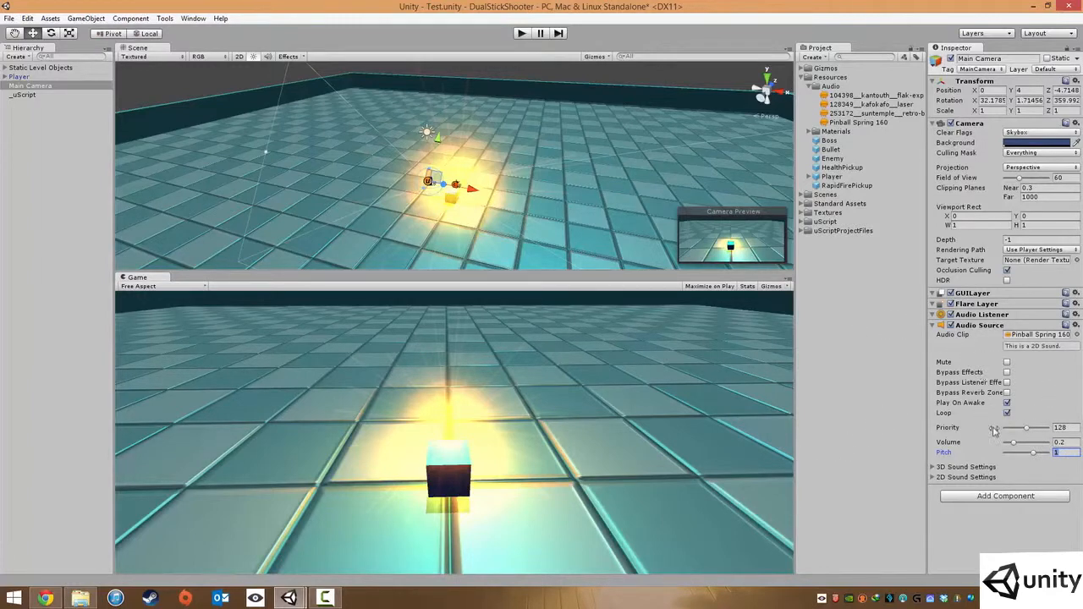
Look over the Audio Source's 3D sound settings, set Pan 2D to -1, and briefly run the game to test it
click(934, 468)
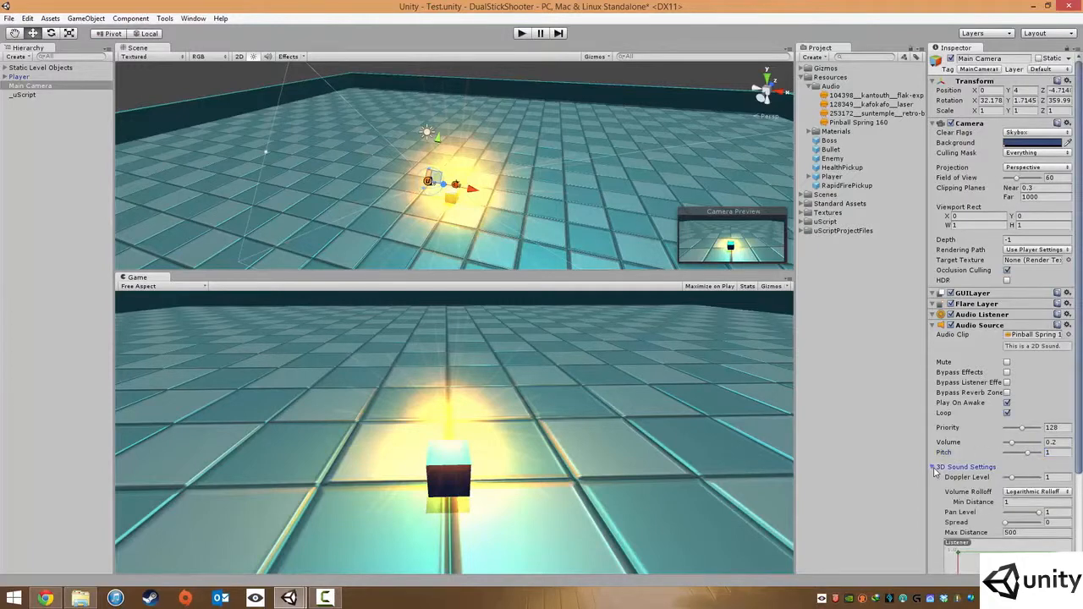
click(934, 468)
click(934, 477)
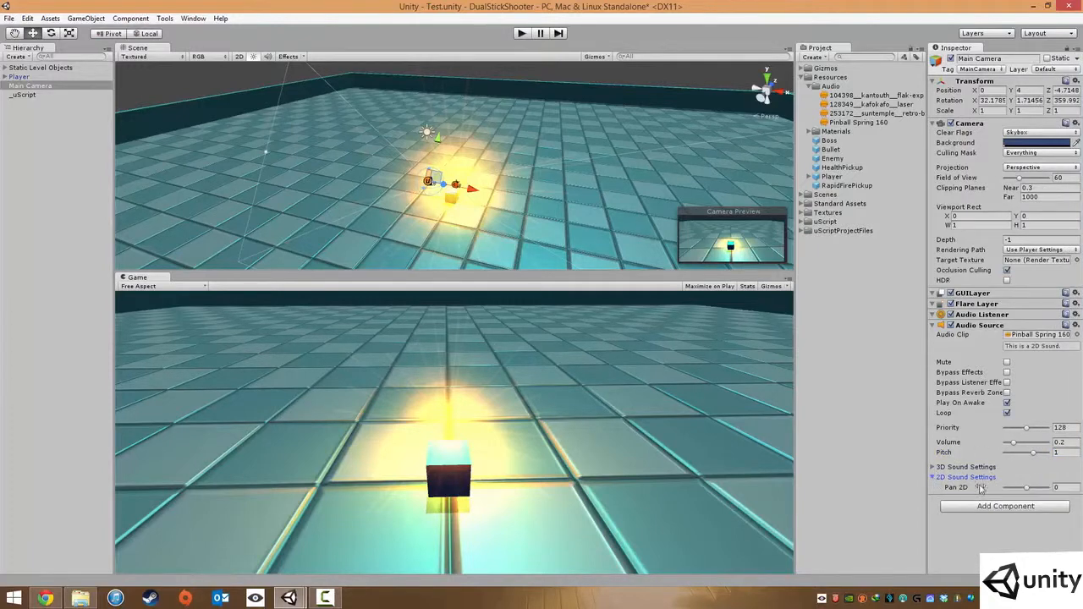
drag(1027, 489, 1005, 489)
click(522, 34)
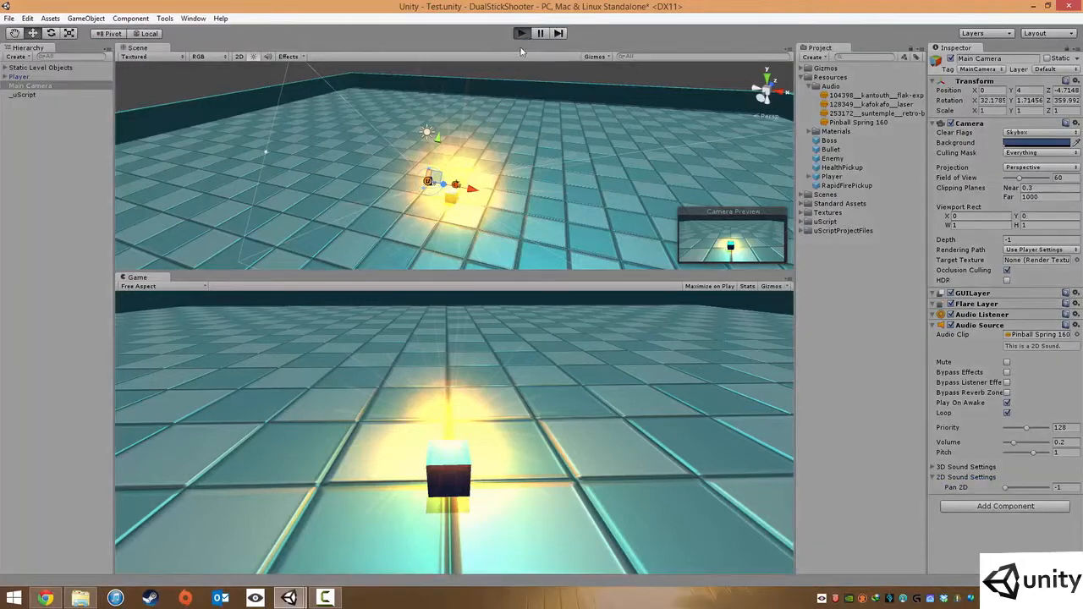
click(522, 34)
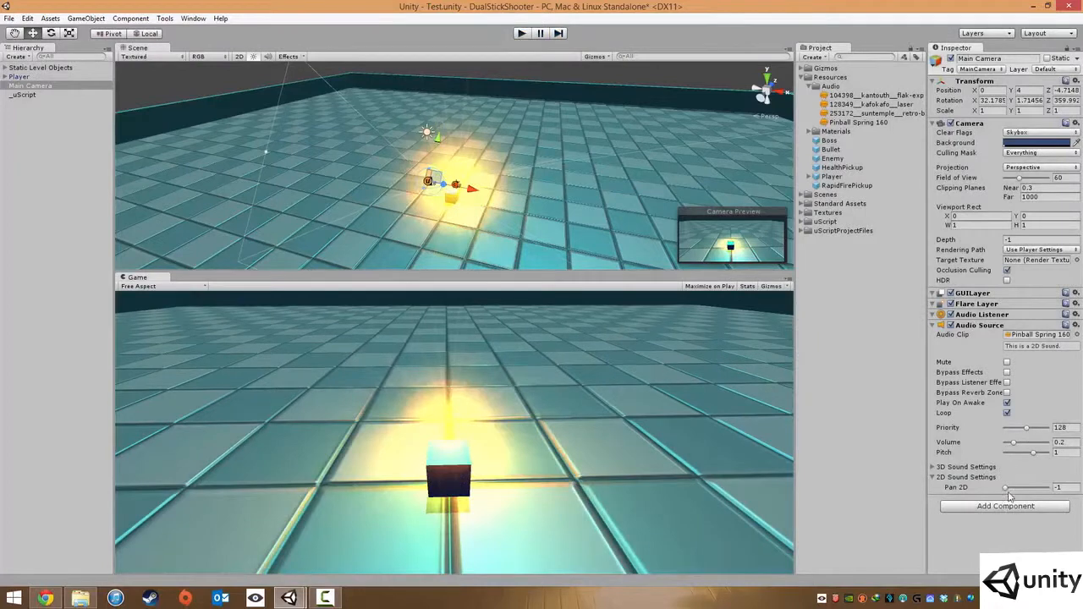
Return the Audio Source's Pan 2D to the centre and collapse the 2D sound settings
drag(1006, 489, 1029, 492)
click(1072, 487)
click(936, 478)
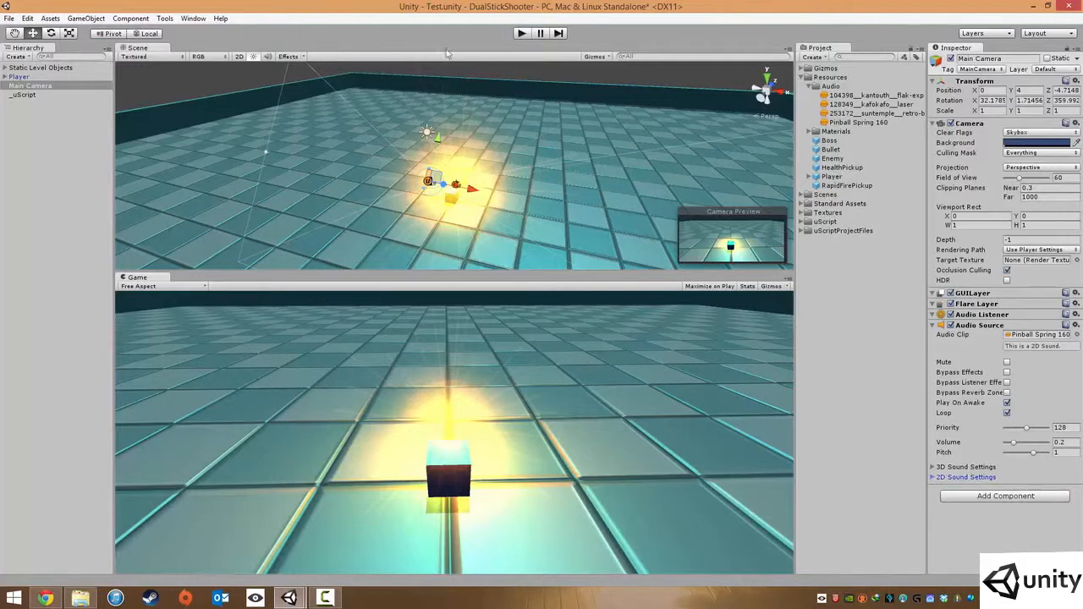